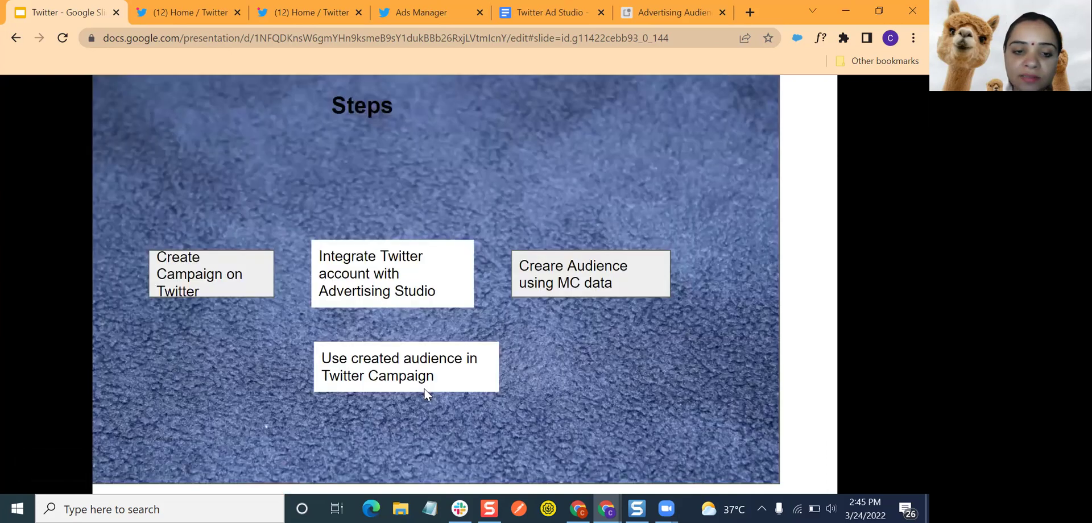
Go back to the Ads Account slide, then switch to the Twitter home feed and open the Forbes India Leadership Awards tweet
{"action": "key", "text": "Left"}
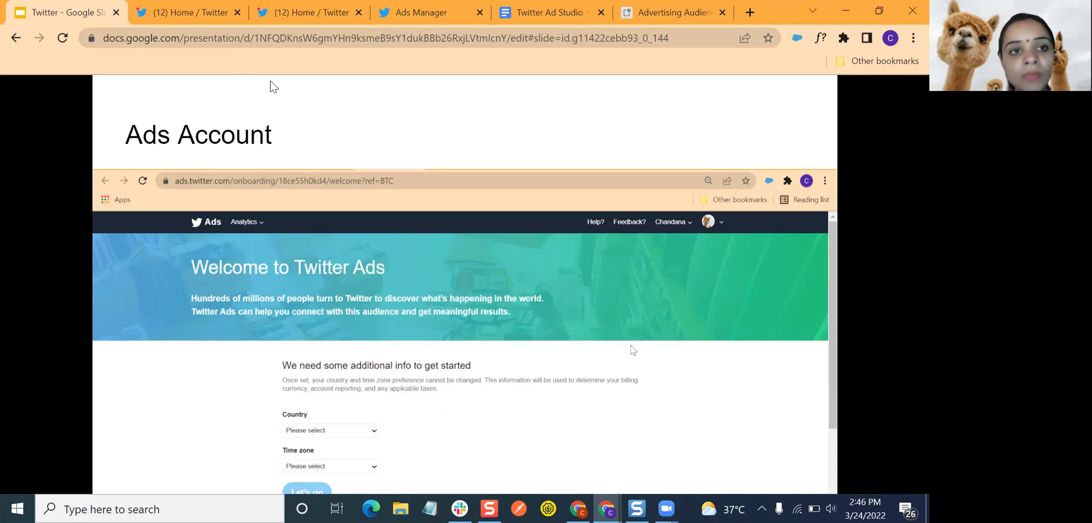
{"action": "left_click", "coordinate": [207, 22]}
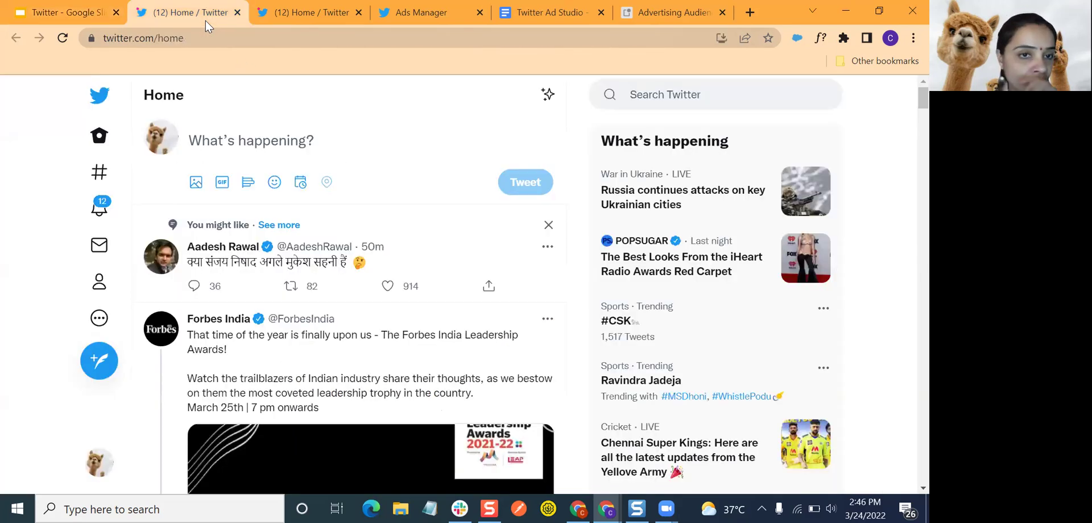
{"action": "left_click", "coordinate": [439, 330]}
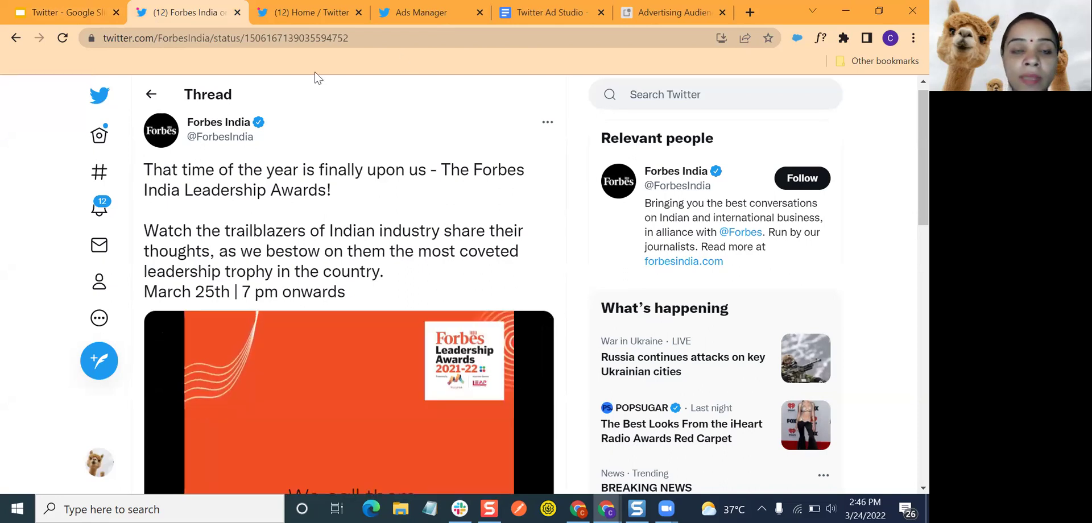
Switch to Twitter Ads Manager and start a new campaign with the Reach objective
{"action": "left_click", "coordinate": [432, 11]}
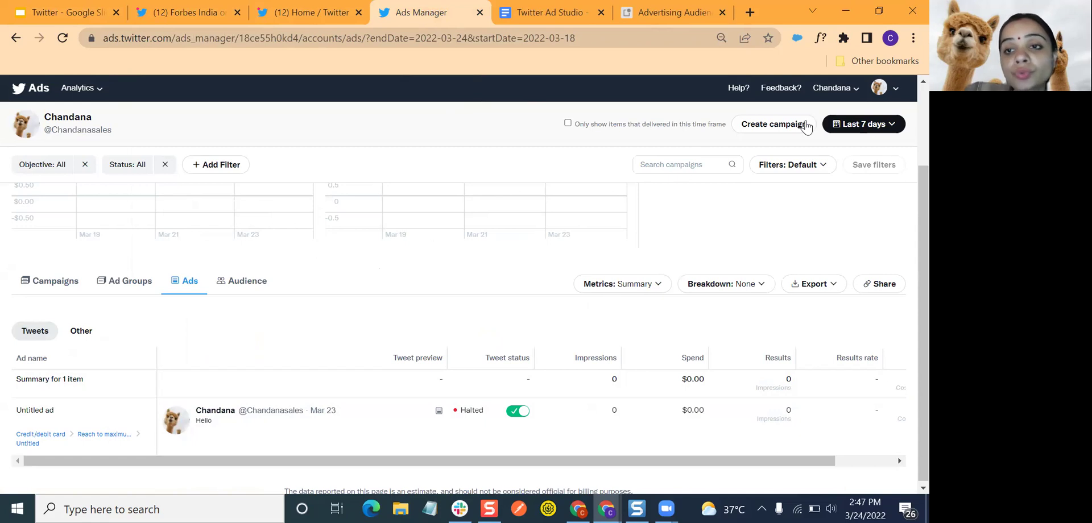
{"action": "left_click", "coordinate": [771, 127]}
{"action": "left_click", "coordinate": [447, 370]}
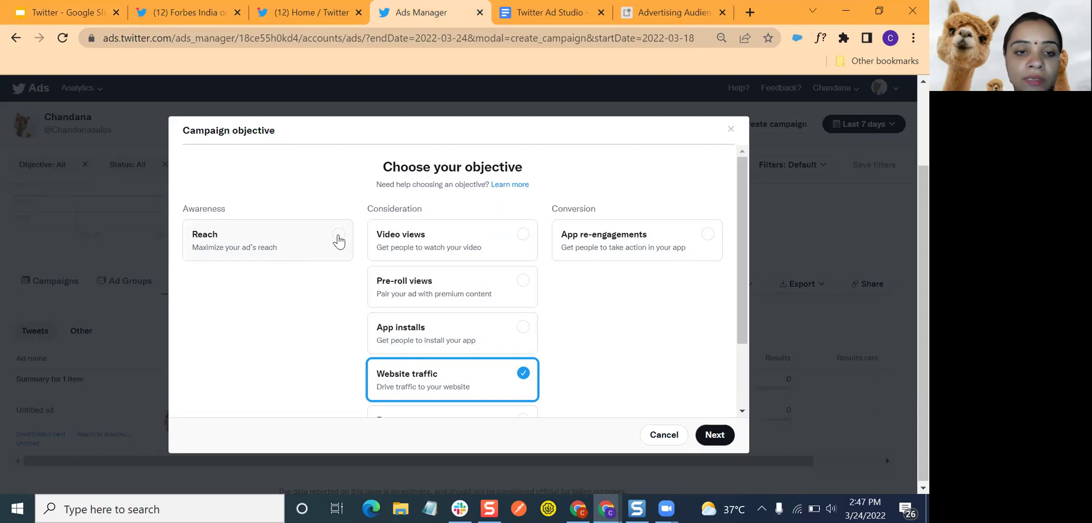
{"action": "left_click", "coordinate": [338, 236]}
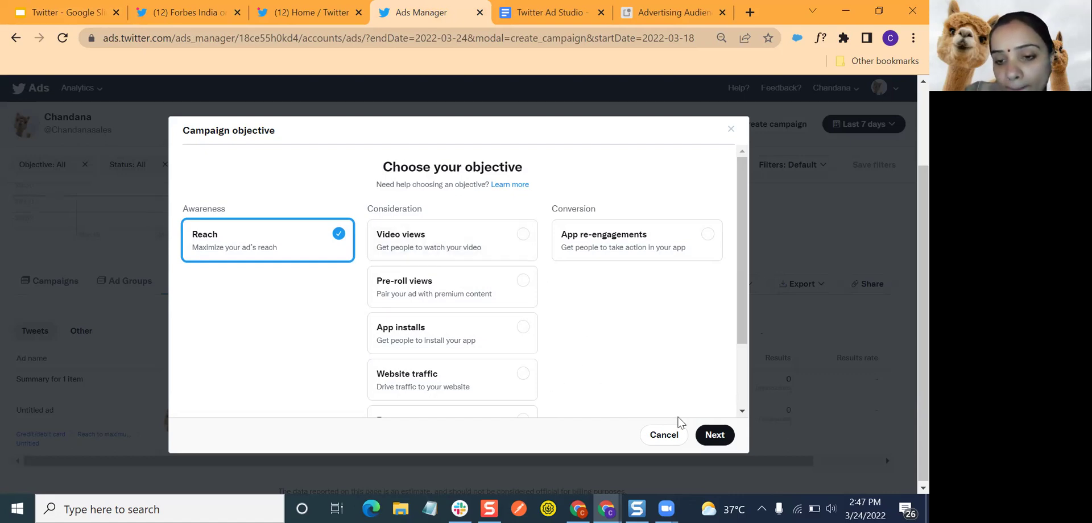
{"action": "left_click", "coordinate": [713, 435]}
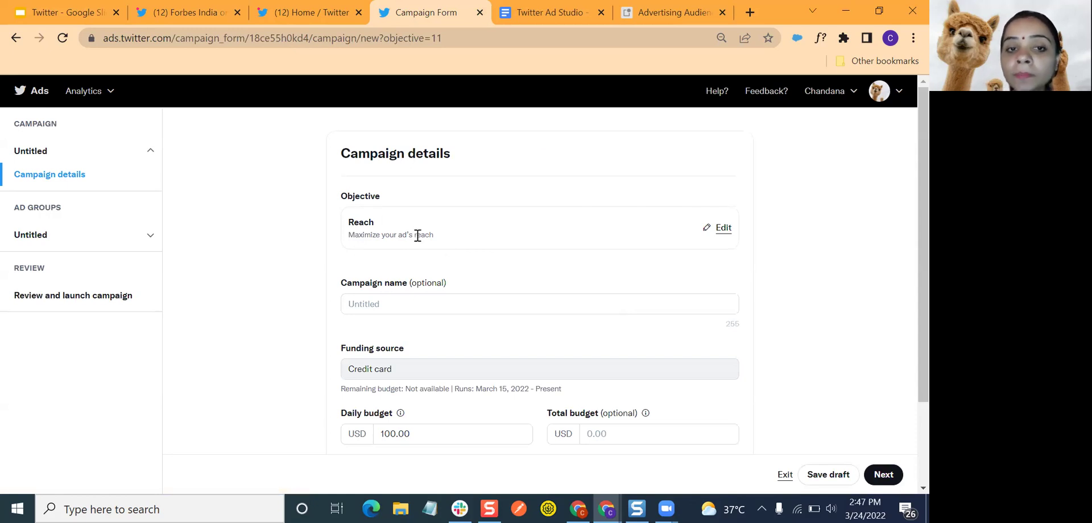
Review the funding source, budget and schedule fields in the campaign details
{"action": "scroll", "coordinate": [417, 235], "scroll_direction": "down", "scroll_amount": 2}
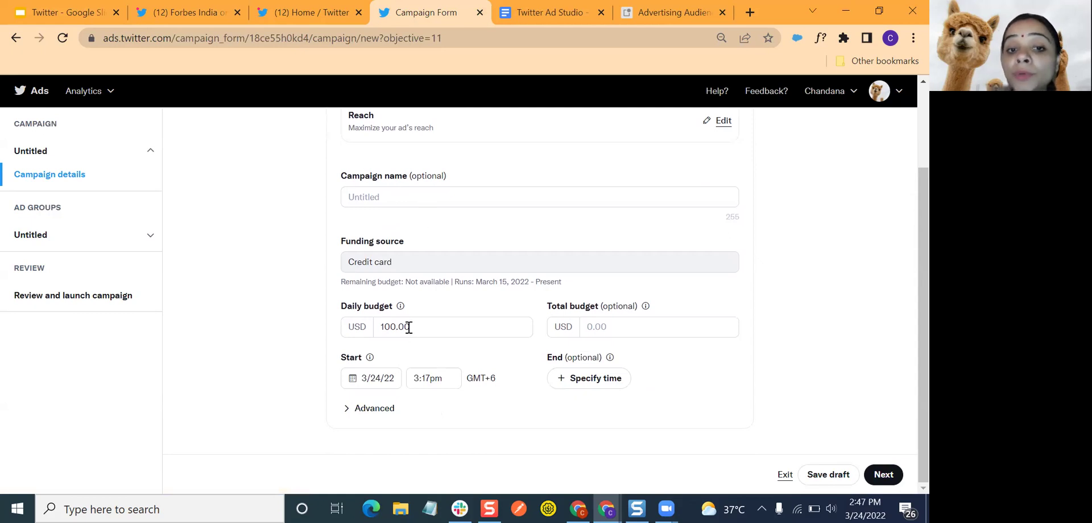
{"action": "left_click", "coordinate": [405, 260]}
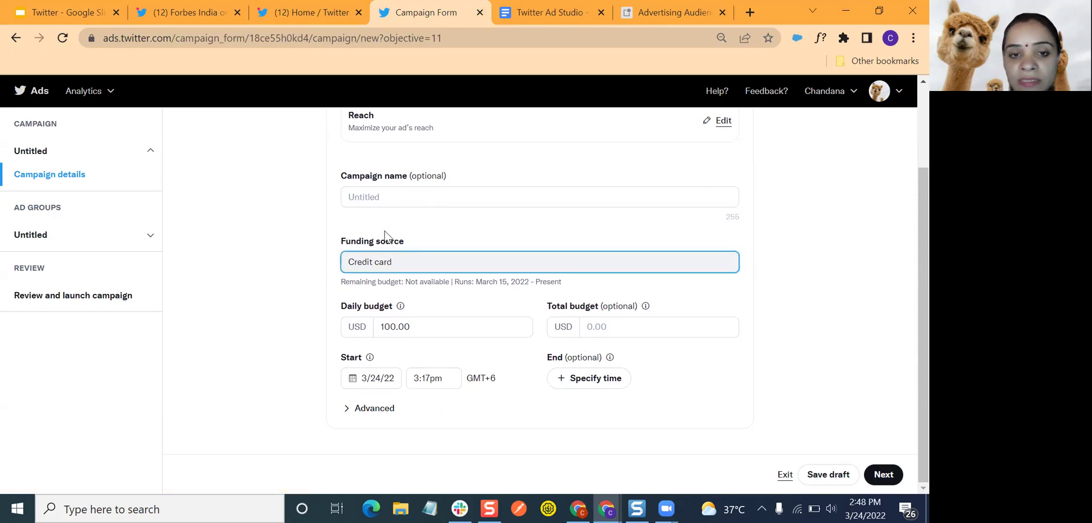
{"action": "scroll", "coordinate": [509, 254], "scroll_direction": "up", "scroll_amount": 2}
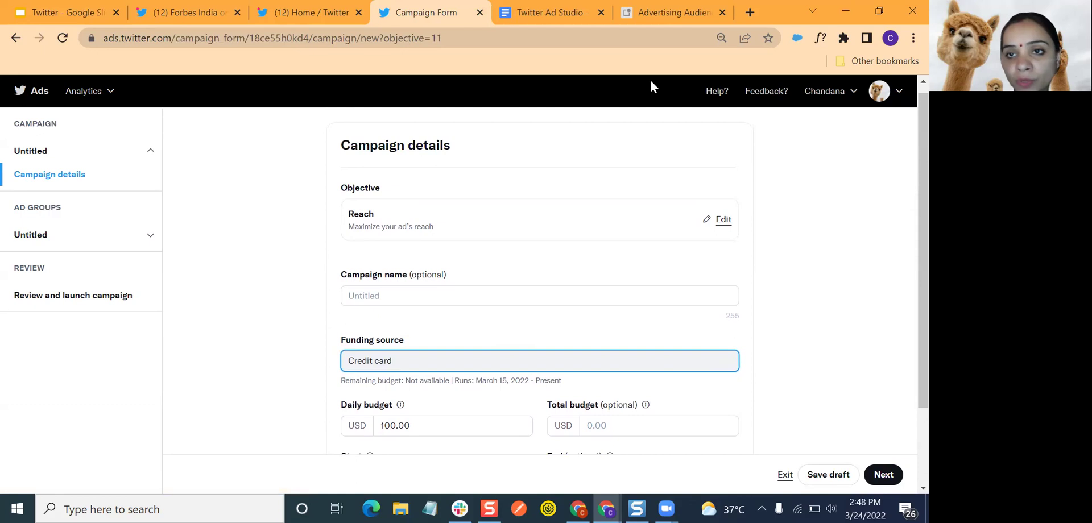
Open the form for adding a new payment method, close it and return to the campaign form
{"action": "left_click", "coordinate": [852, 93]}
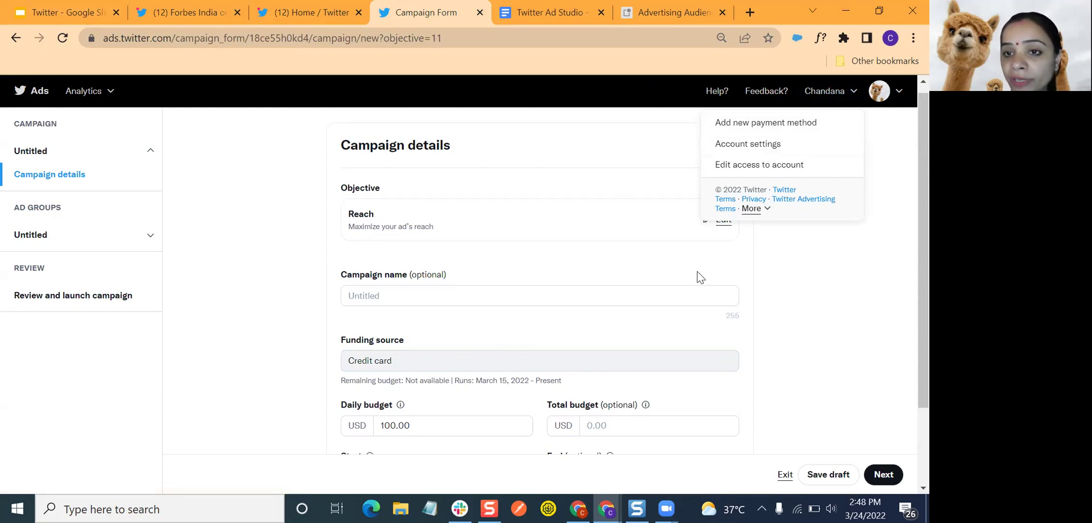
{"action": "left_click", "coordinate": [746, 132]}
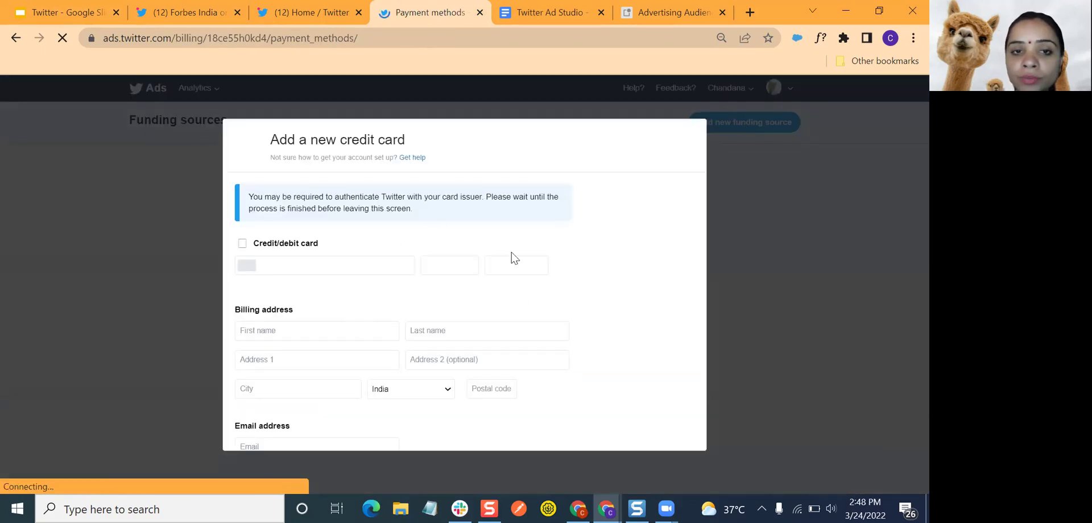
{"action": "left_click", "coordinate": [160, 277]}
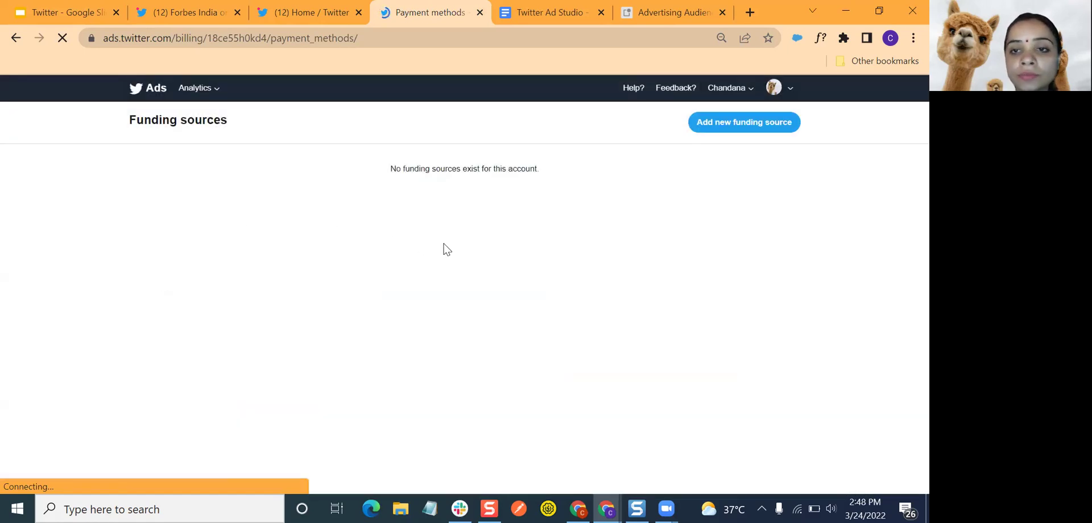
{"action": "left_click", "coordinate": [16, 38]}
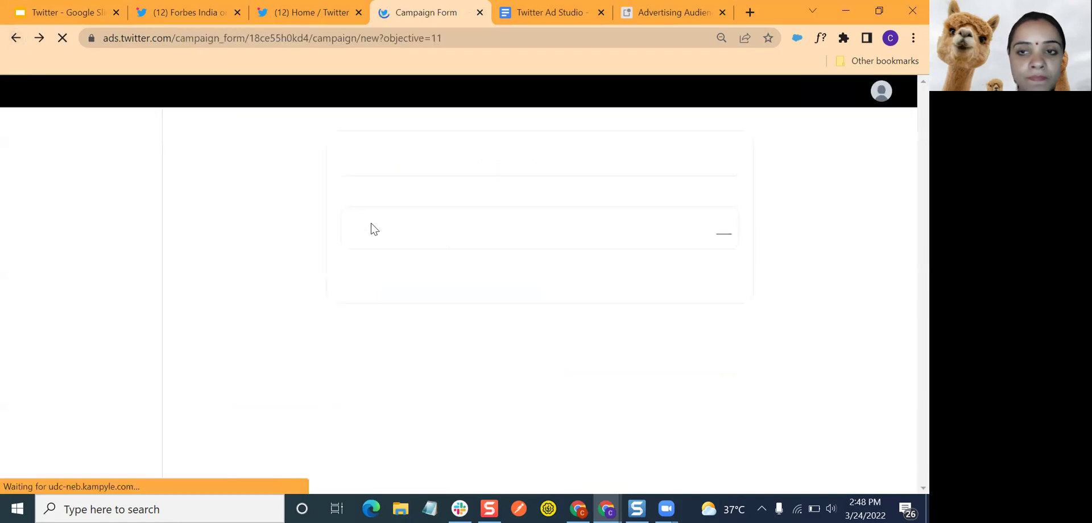
Continue from the campaign details to the ad group and go through its delivery, device and targeting settings
{"action": "scroll", "coordinate": [463, 333], "scroll_direction": "down", "scroll_amount": 2}
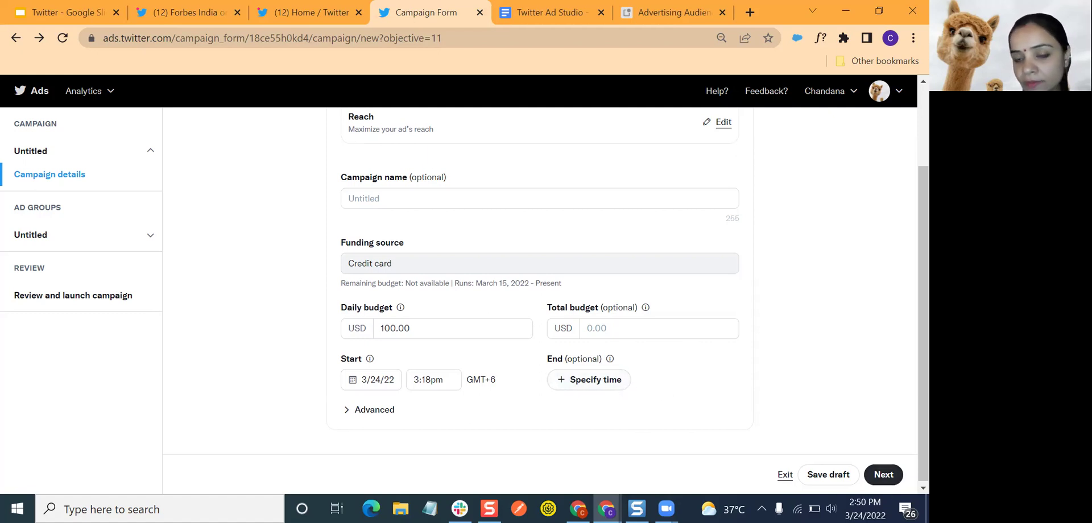
{"action": "left_click", "coordinate": [883, 475]}
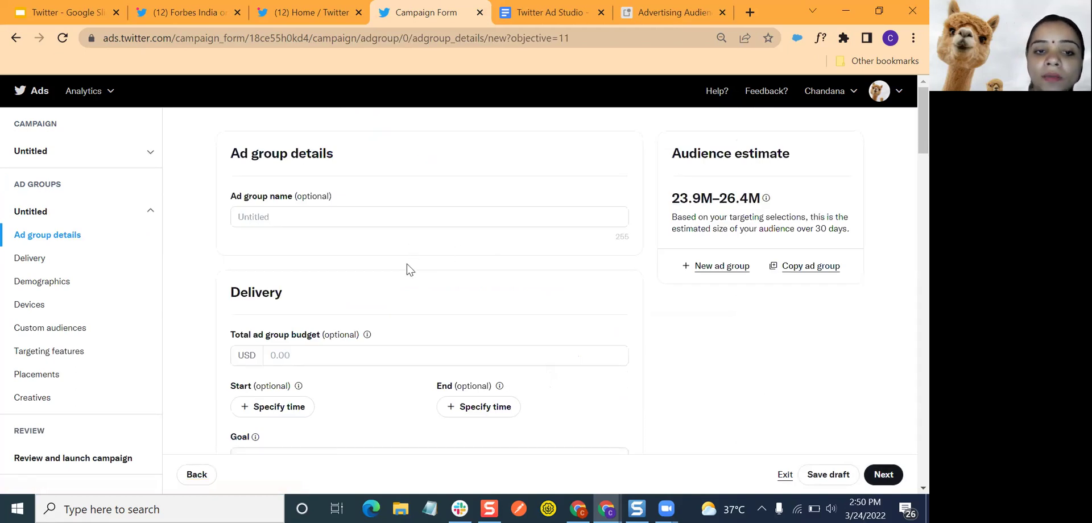
{"action": "scroll", "coordinate": [417, 328], "scroll_direction": "down", "scroll_amount": 8}
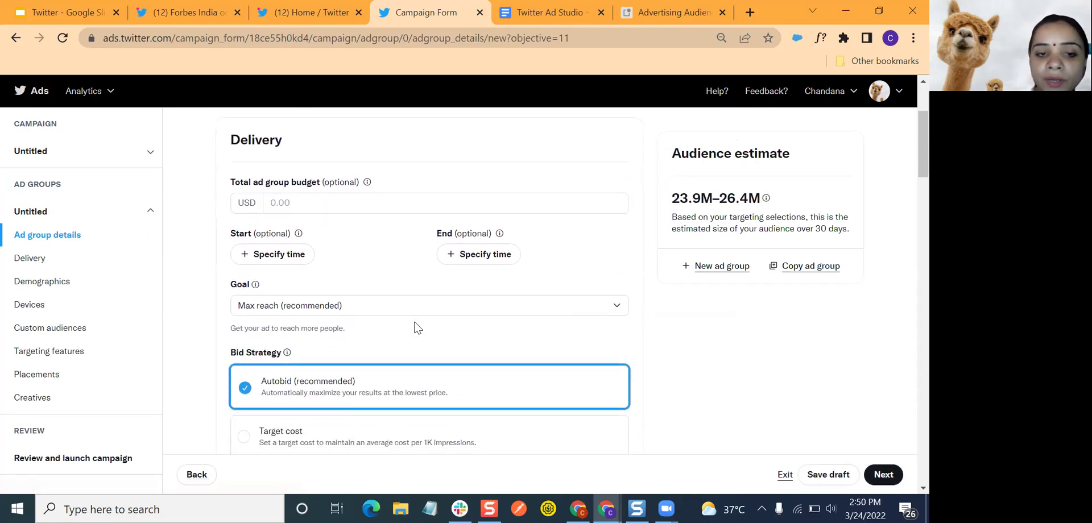
{"action": "scroll", "coordinate": [416, 327], "scroll_direction": "down", "scroll_amount": 10}
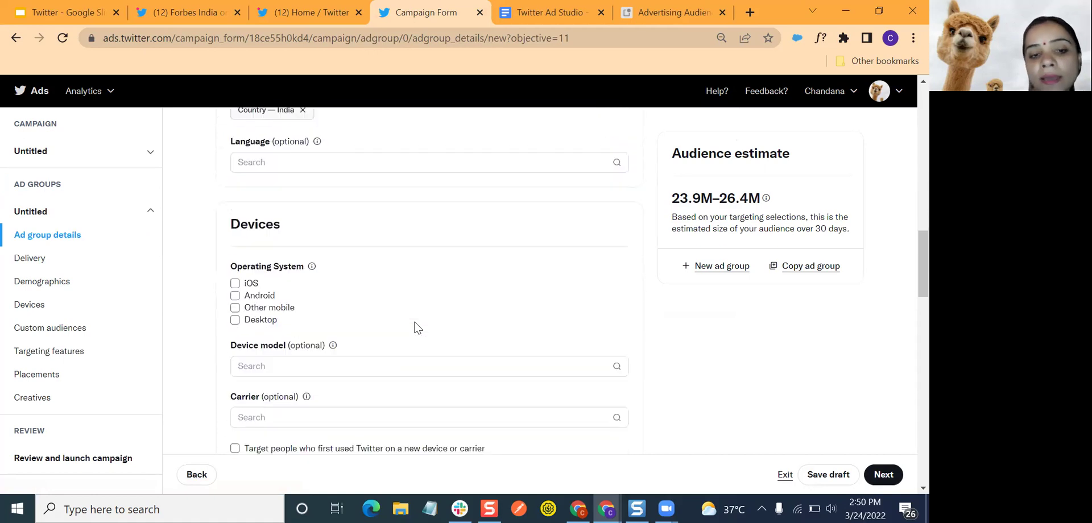
{"action": "scroll", "coordinate": [415, 322], "scroll_direction": "down", "scroll_amount": 12}
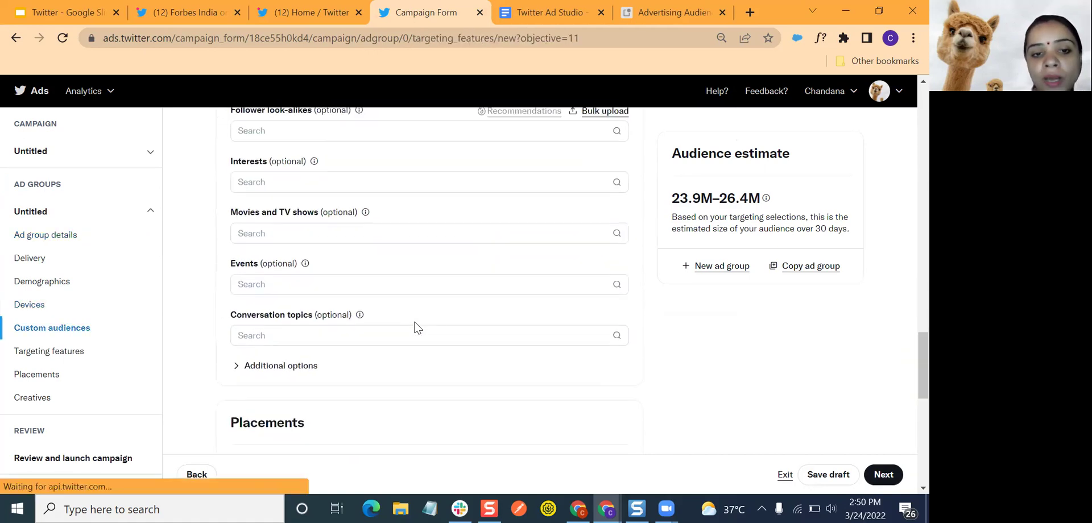
Select only the "Hello" Tweet as the ad group's creative and proceed to the campaign review
{"action": "scroll", "coordinate": [416, 322], "scroll_direction": "down", "scroll_amount": 4}
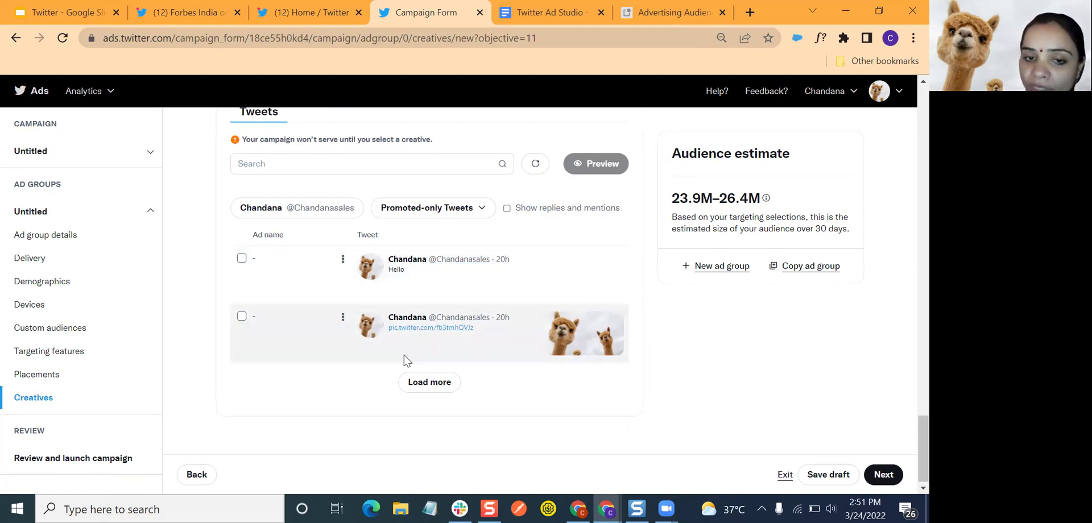
{"action": "left_click", "coordinate": [242, 259]}
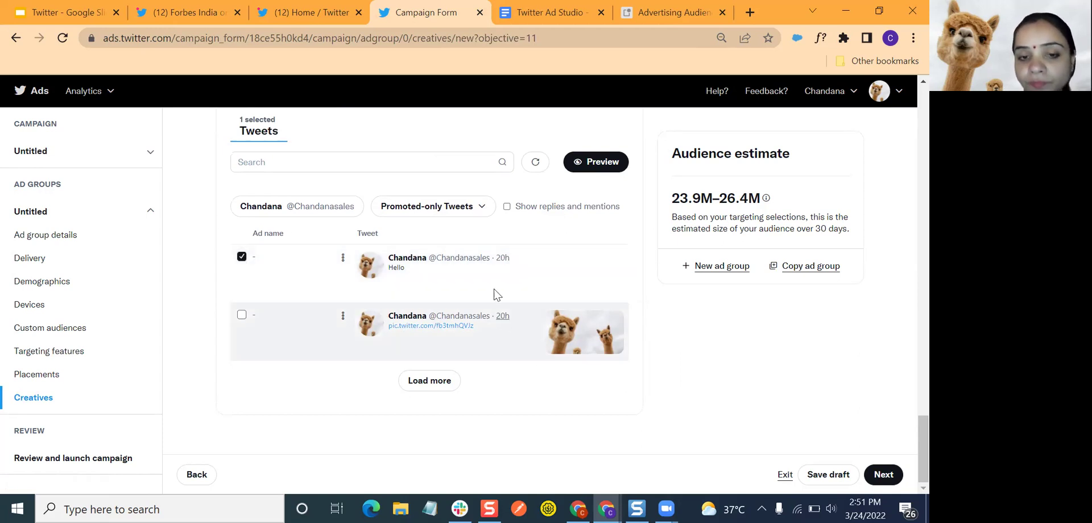
{"action": "left_click", "coordinate": [242, 316]}
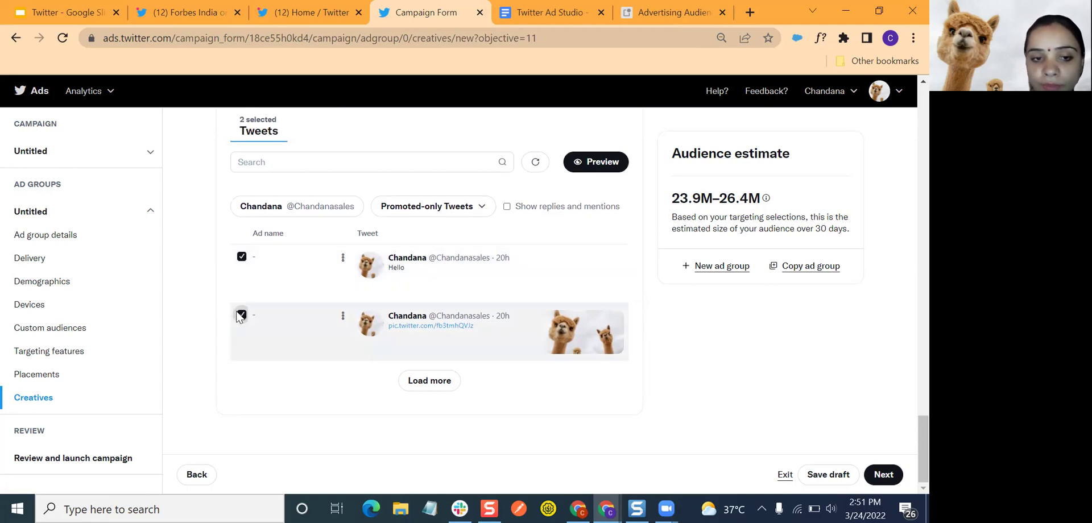
{"action": "left_click", "coordinate": [240, 316]}
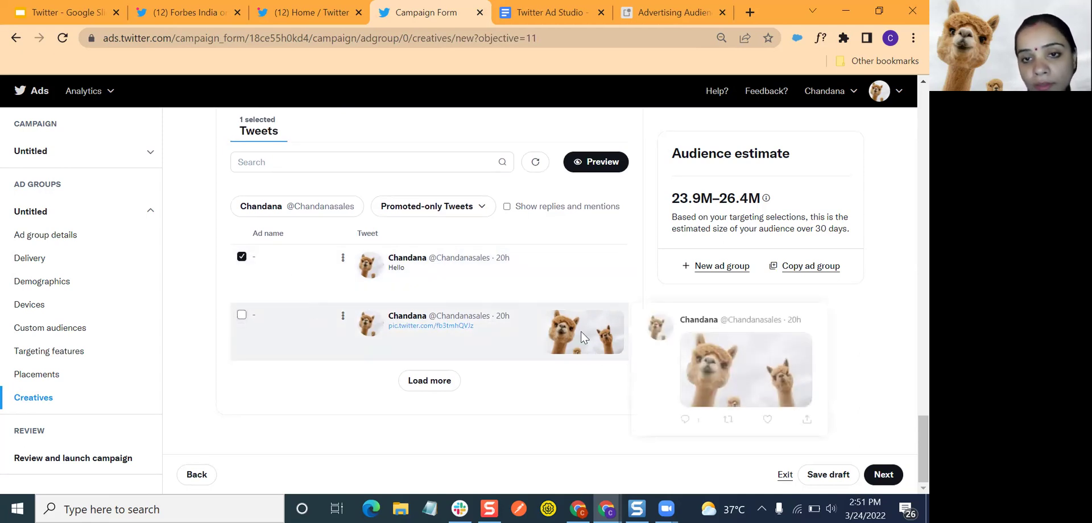
{"action": "left_click", "coordinate": [868, 484]}
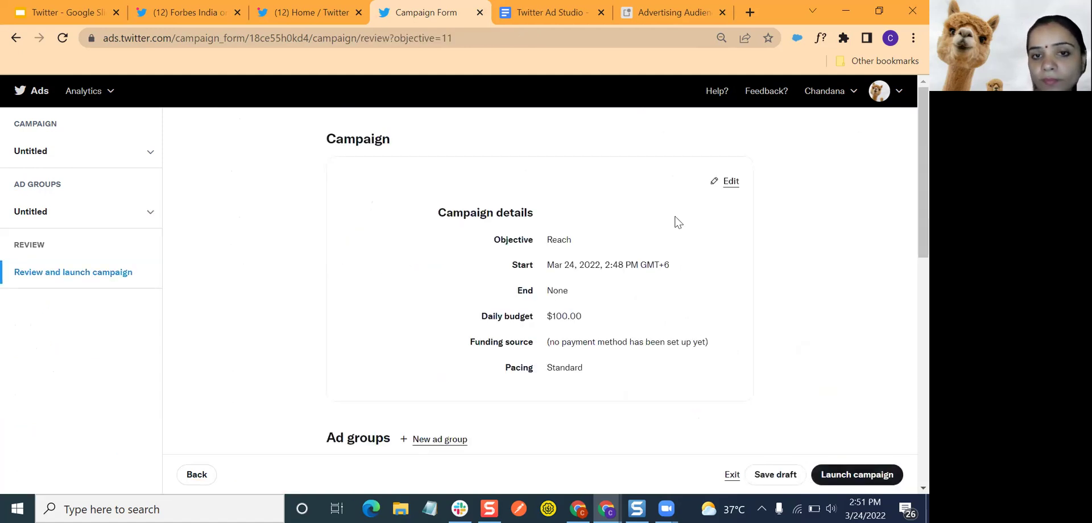
Review the campaign summary, including campaign details, delivery, targeting, placements and creatives
{"action": "scroll", "coordinate": [565, 316], "scroll_direction": "down", "scroll_amount": 10}
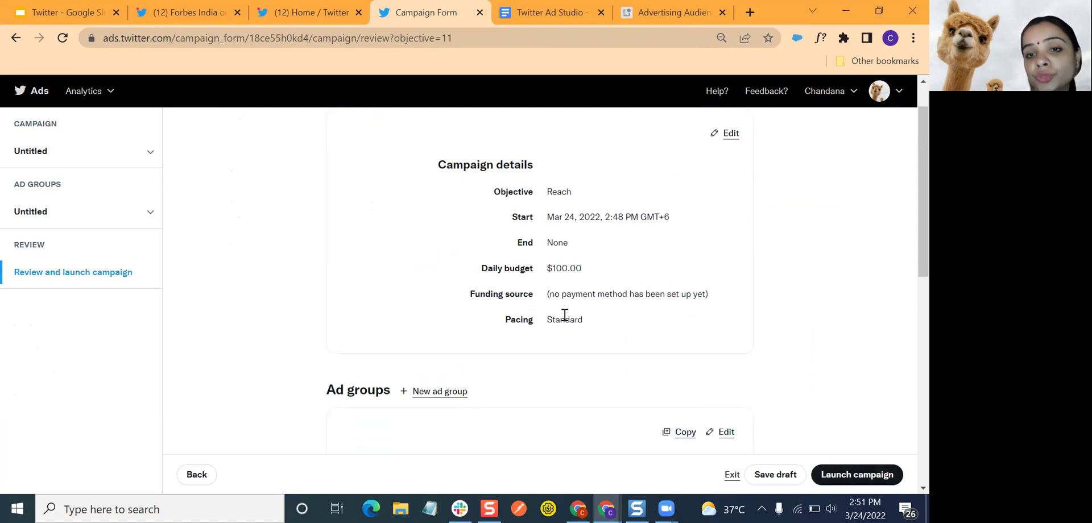
{"action": "scroll", "coordinate": [565, 316], "scroll_direction": "up", "scroll_amount": 10}
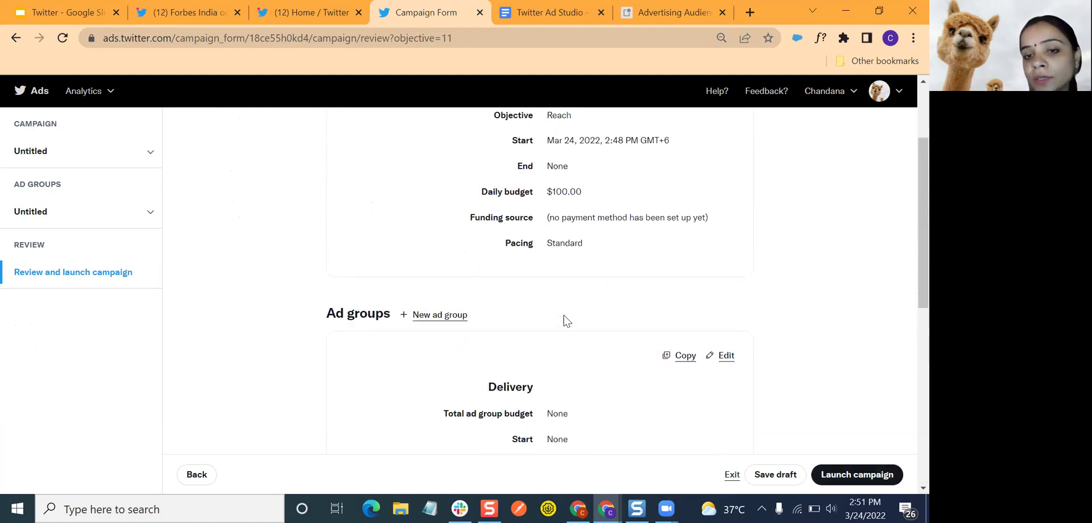
{"action": "scroll", "coordinate": [565, 316], "scroll_direction": "down", "scroll_amount": 5}
{"action": "scroll", "coordinate": [565, 316], "scroll_direction": "down", "scroll_amount": 3}
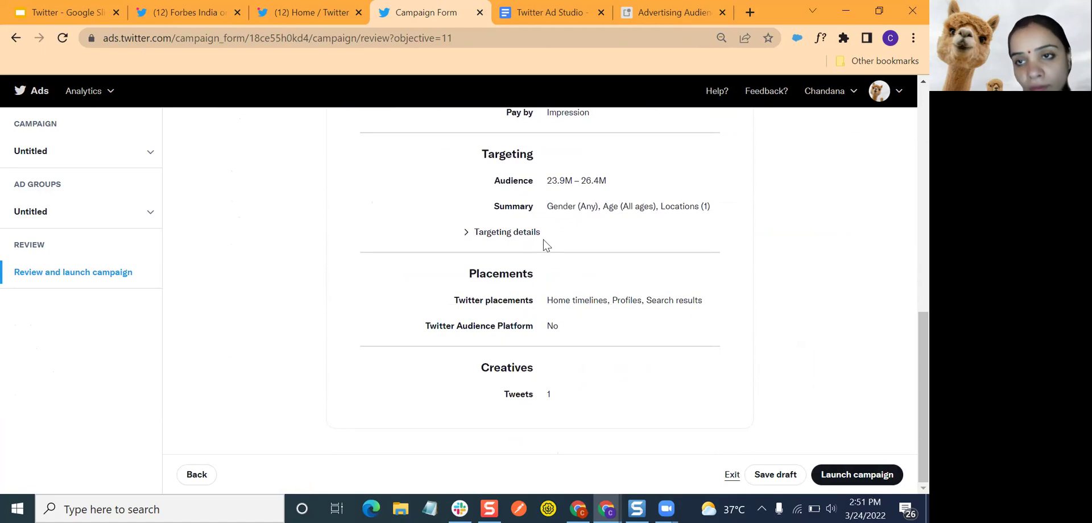
{"action": "scroll", "coordinate": [543, 240], "scroll_direction": "up", "scroll_amount": 2}
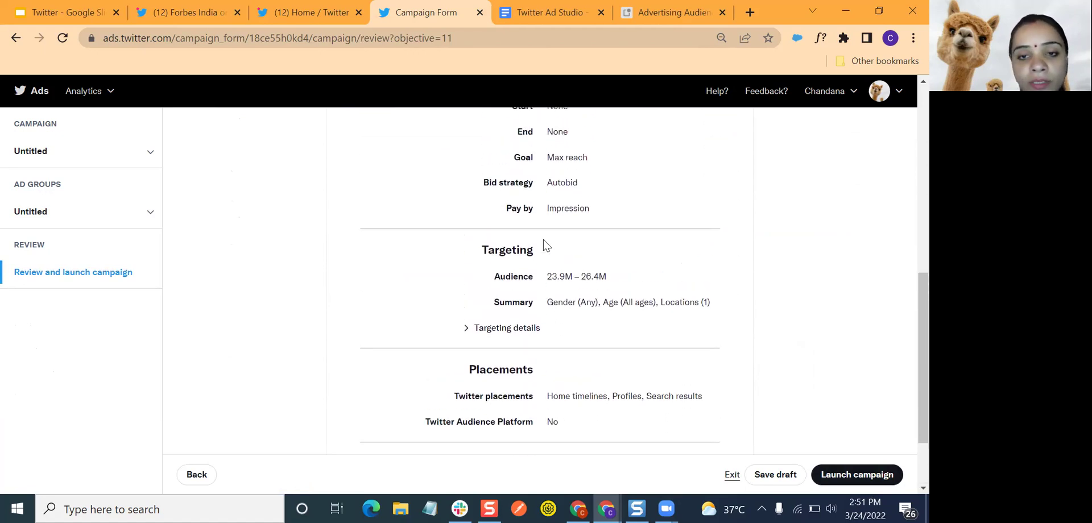
{"action": "scroll", "coordinate": [543, 240], "scroll_direction": "down", "scroll_amount": 2}
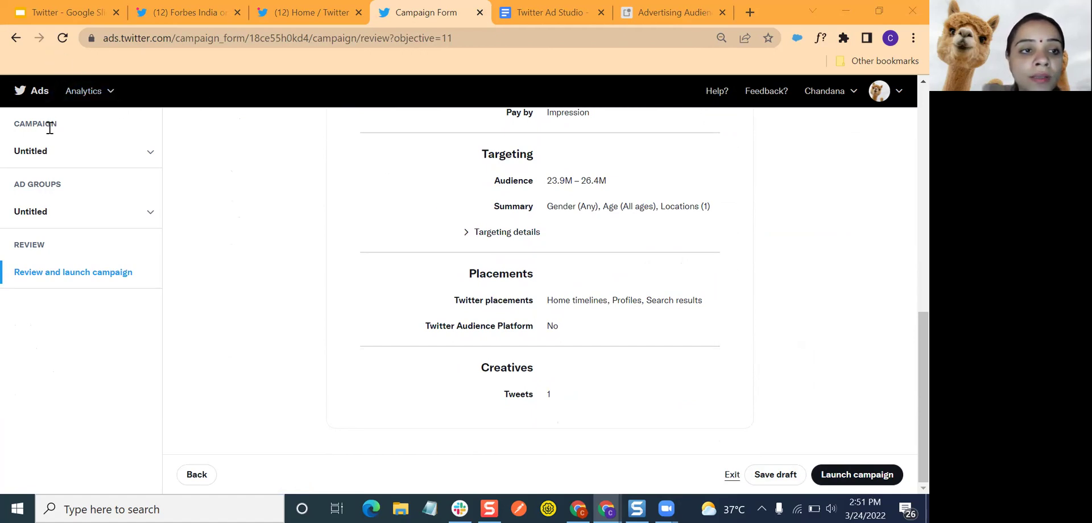
Leave the campaign form without launching and return to the list of ads in Ads Manager
{"action": "left_click", "coordinate": [15, 39]}
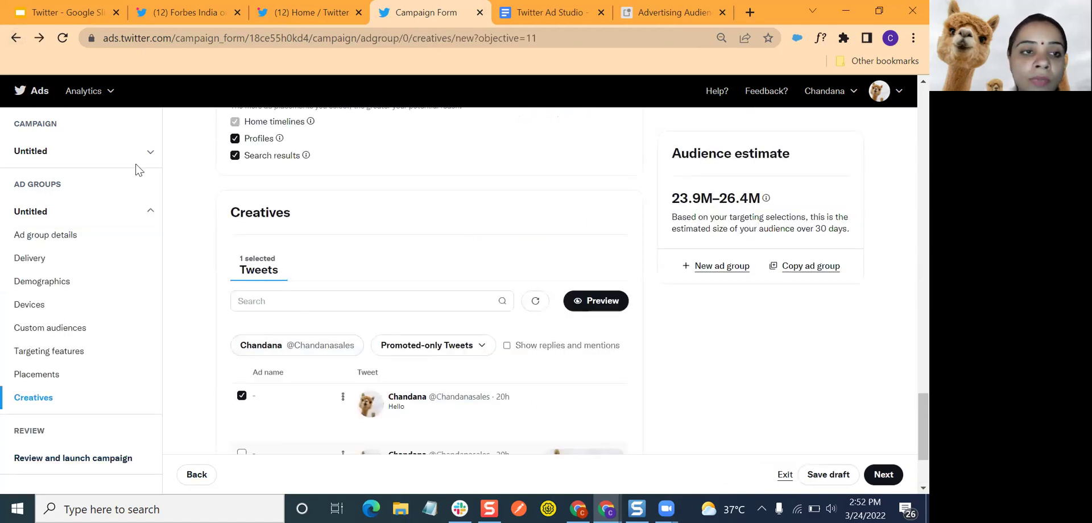
{"action": "left_click", "coordinate": [15, 38]}
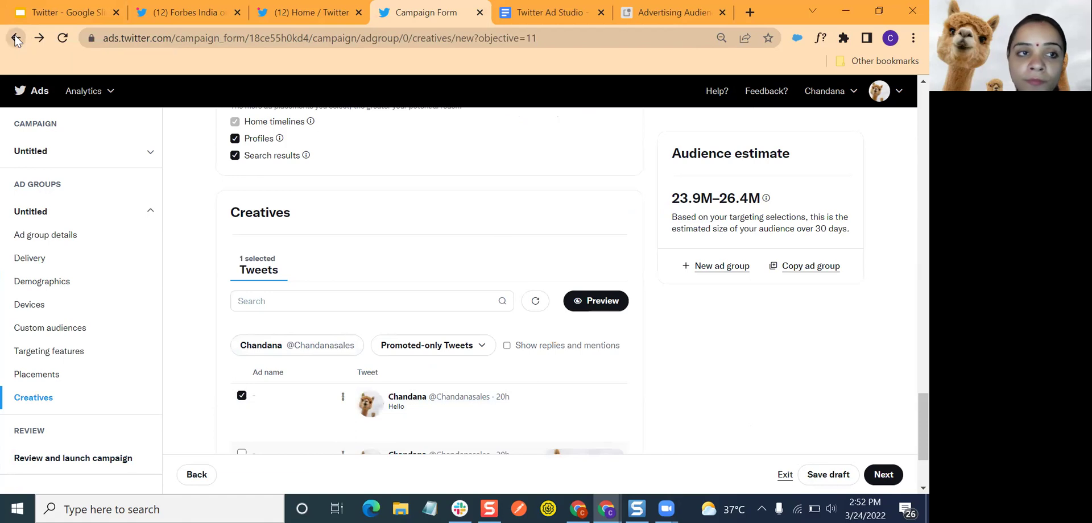
{"action": "left_click", "coordinate": [15, 39]}
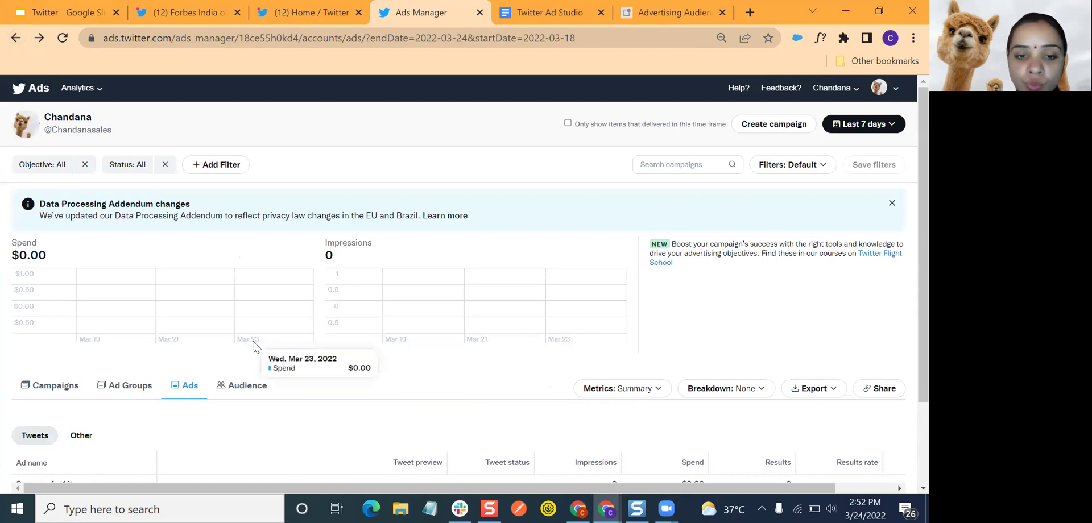
{"action": "scroll", "coordinate": [256, 341], "scroll_direction": "down", "scroll_amount": 2}
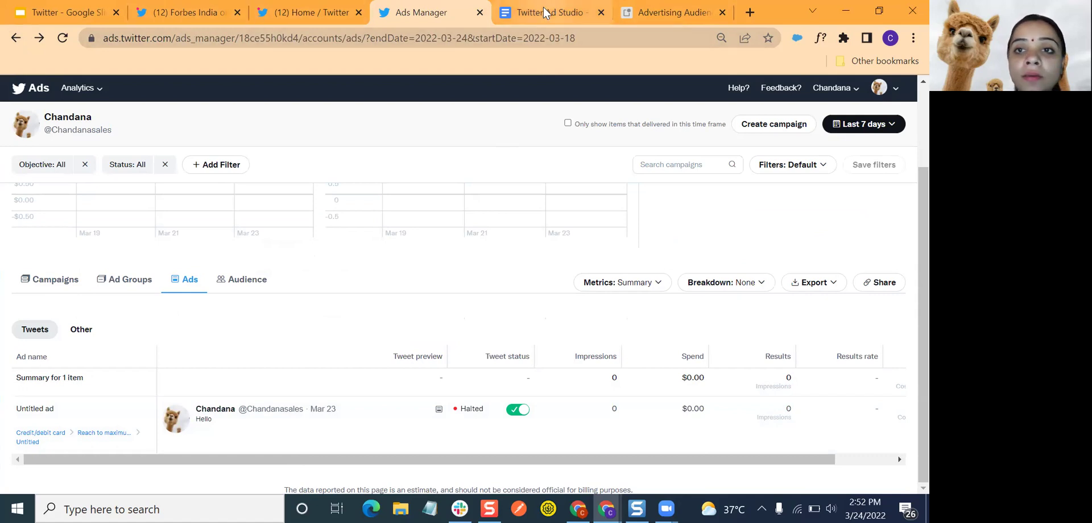
Switch to Advertising Audiences, open the form for a new audience and look through its destination options without choosing one
{"action": "left_click", "coordinate": [654, 7]}
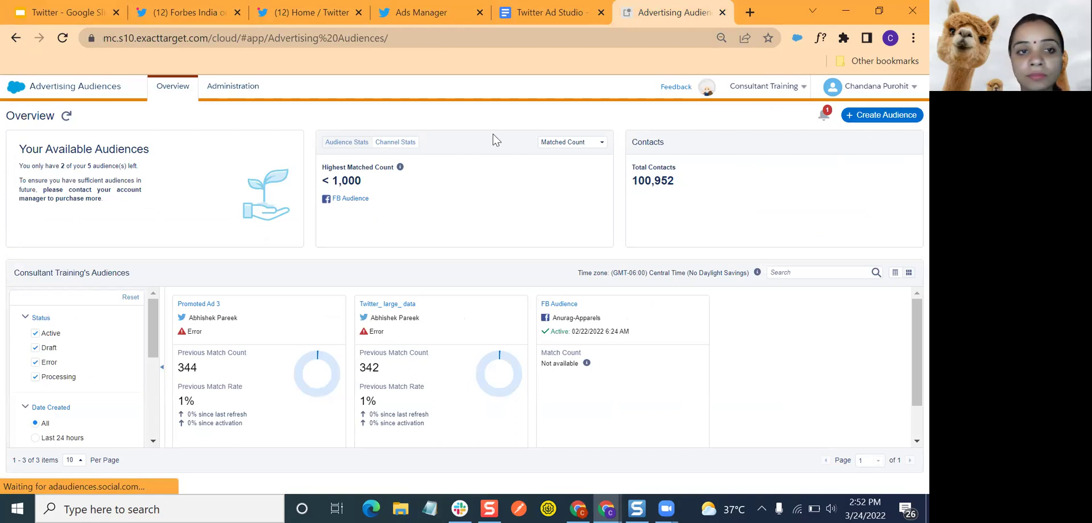
{"action": "left_click", "coordinate": [904, 119]}
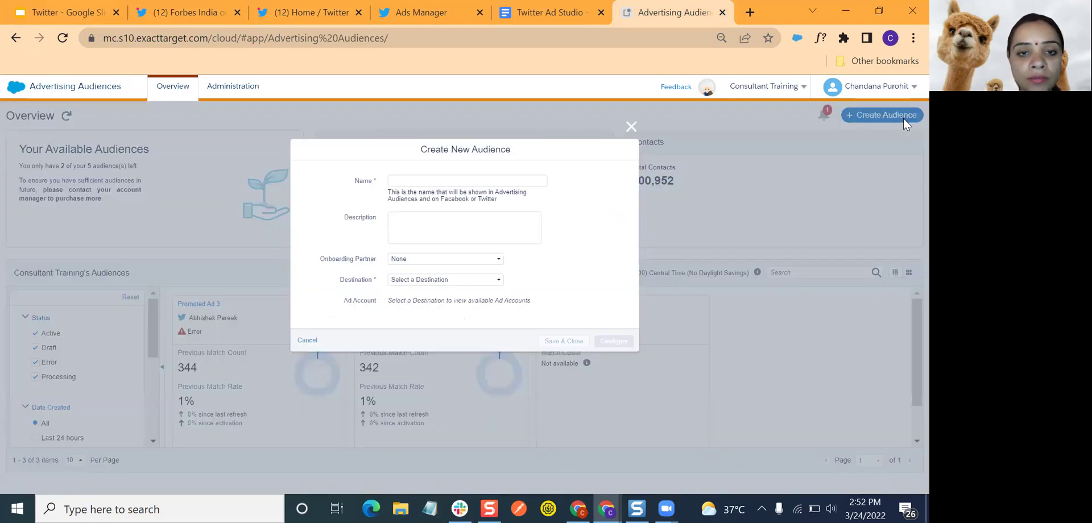
{"action": "left_click", "coordinate": [513, 179]}
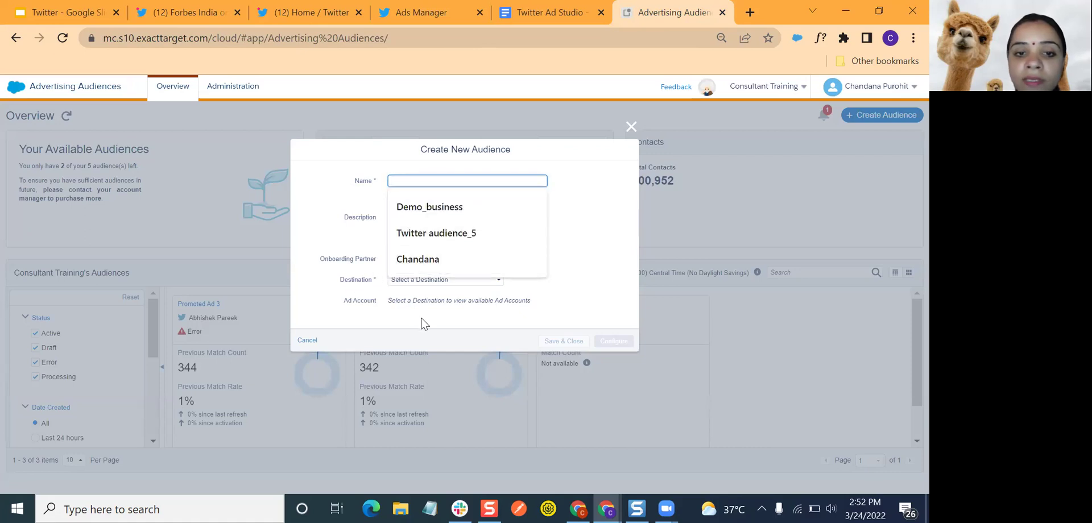
{"action": "left_click", "coordinate": [454, 280]}
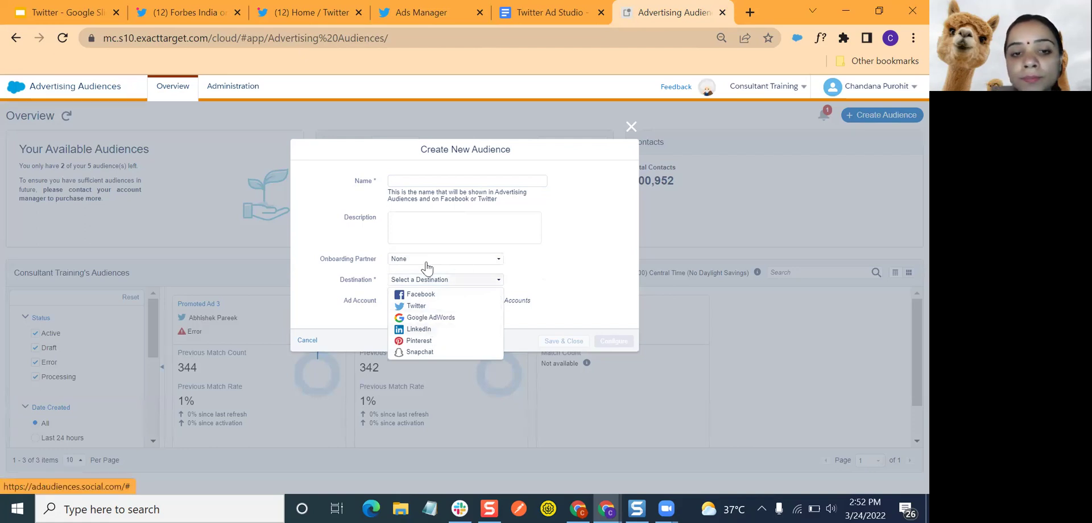
{"action": "left_click", "coordinate": [569, 293]}
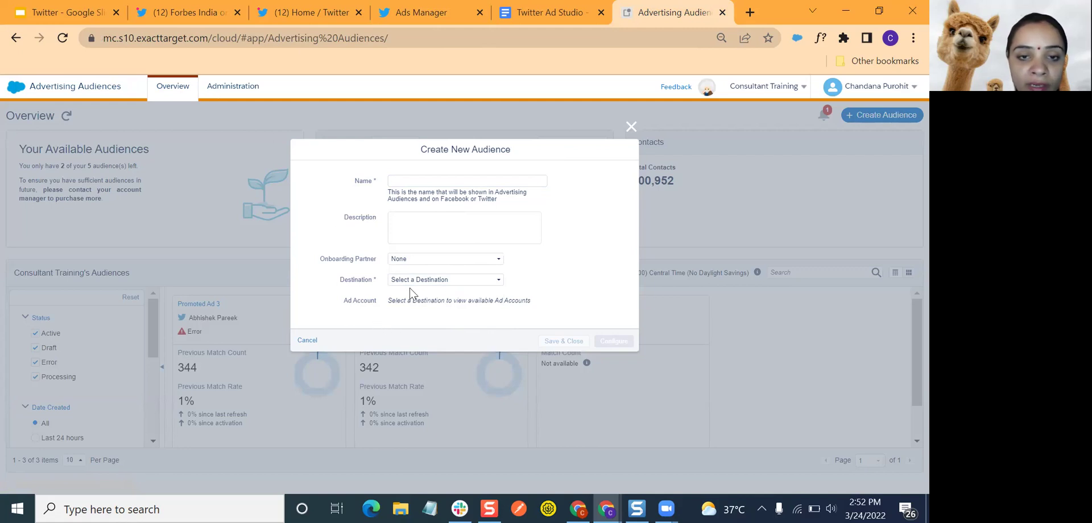
View the Twitter account authorization request from the ad account administration and return to the audience overview without authorizing
{"action": "left_click", "coordinate": [233, 88]}
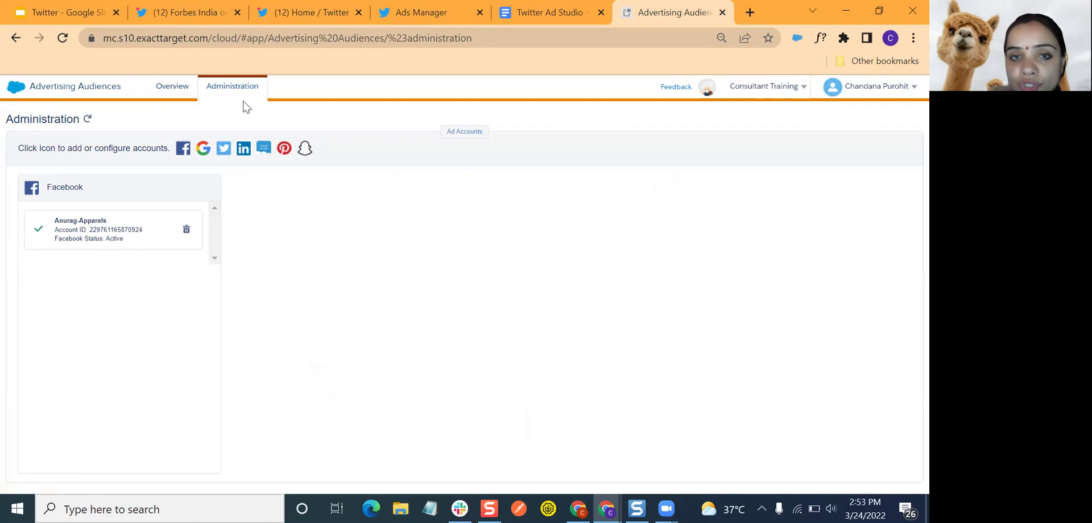
{"action": "left_click", "coordinate": [223, 149]}
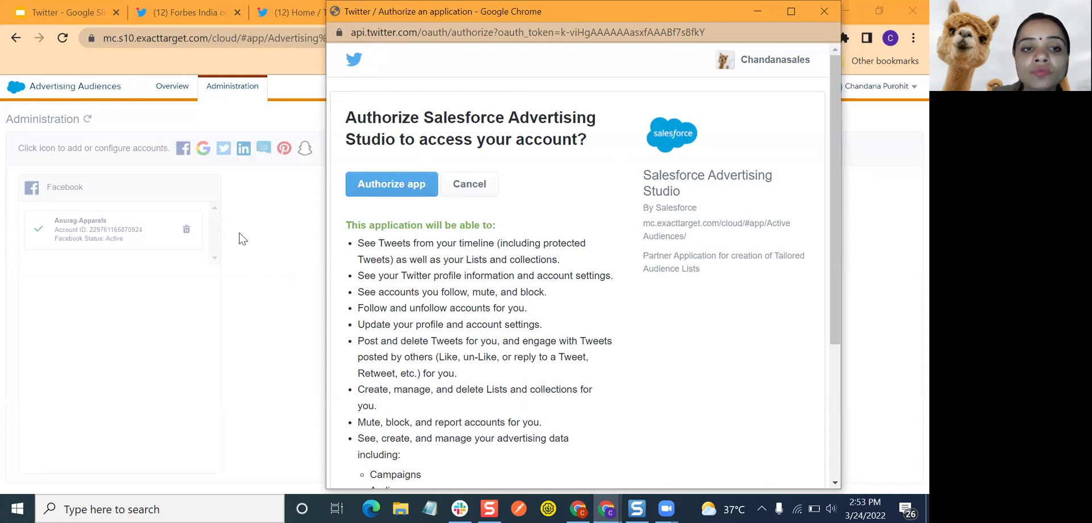
{"action": "left_click", "coordinate": [176, 93]}
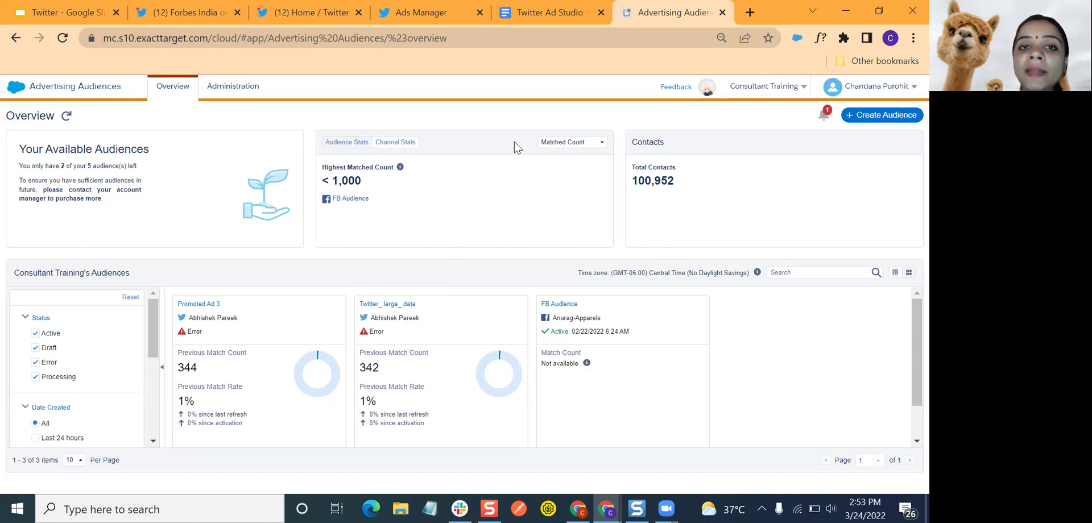
Switch to Twitter Ads Manager, go to the "Reach to maximum" campaign and open the "Reach maximum group" creatives for editing
{"action": "left_click", "coordinate": [423, 13]}
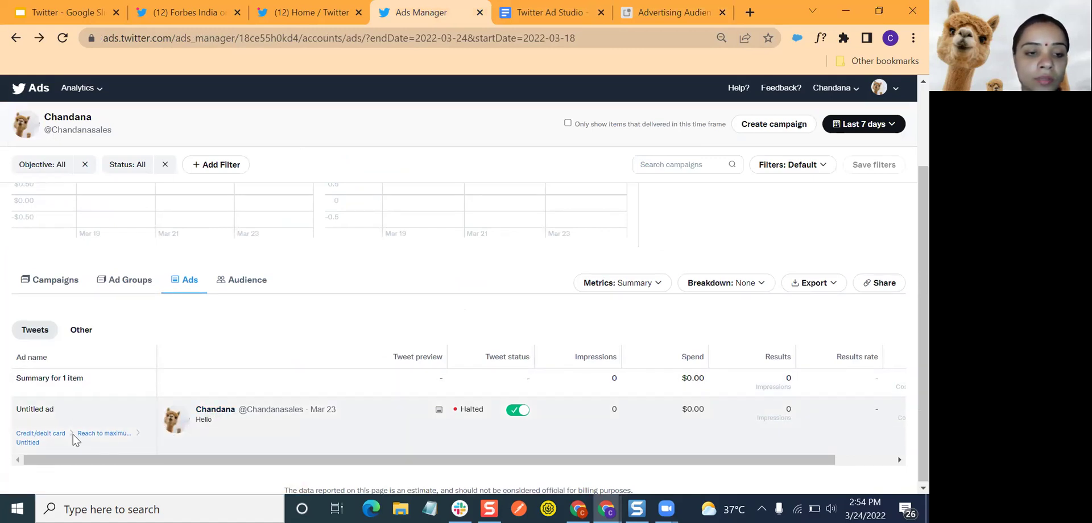
{"action": "left_click", "coordinate": [90, 433]}
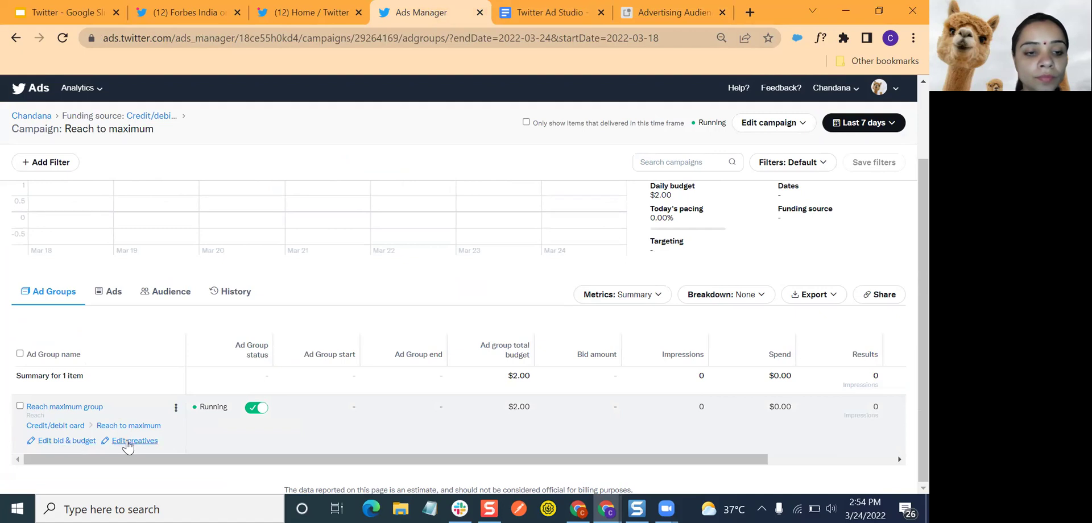
{"action": "left_click", "coordinate": [127, 442]}
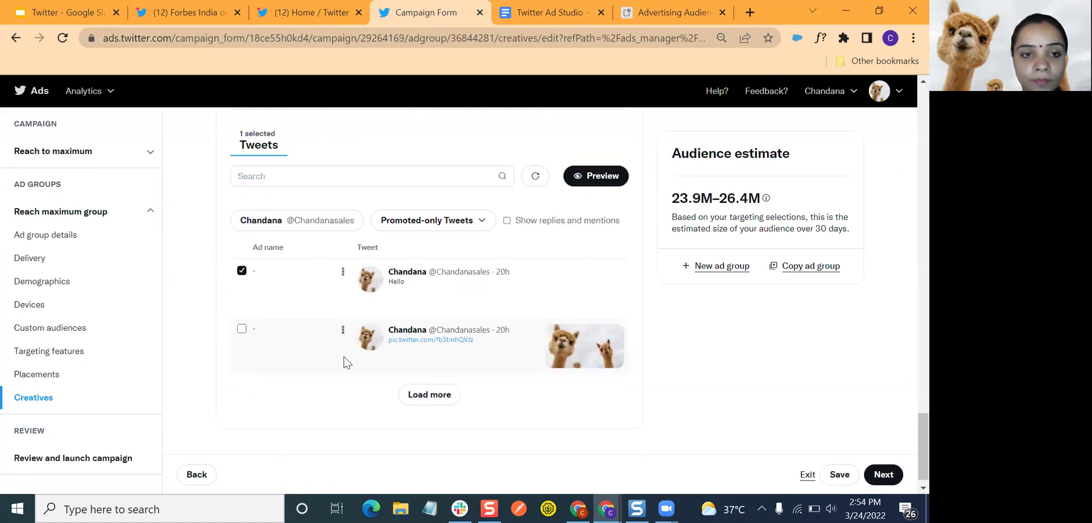
Examine the ad group's custom audiences settings, including the include or exclude choice and the available audience types
{"action": "scroll", "coordinate": [359, 249], "scroll_direction": "up", "scroll_amount": 10}
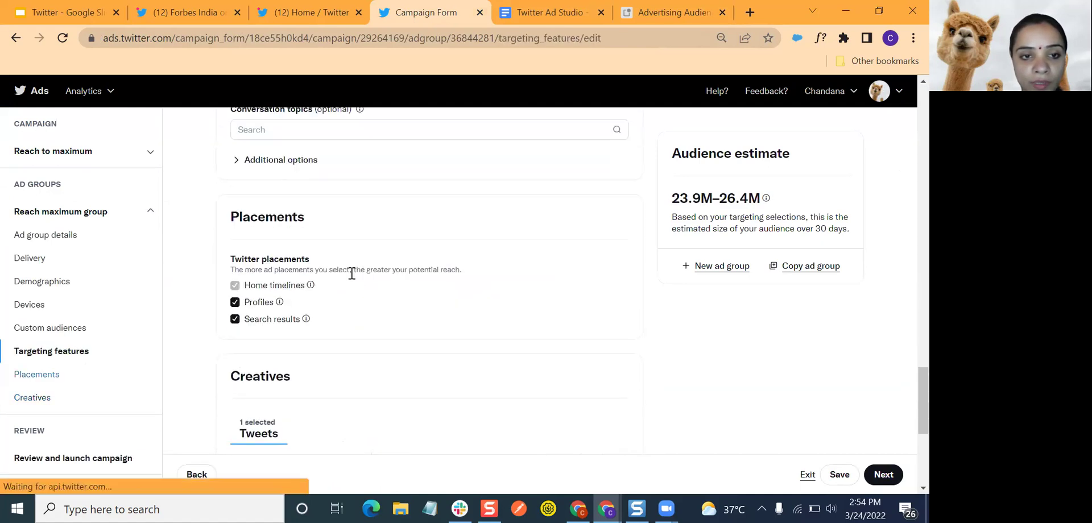
{"action": "scroll", "coordinate": [352, 273], "scroll_direction": "up", "scroll_amount": 8}
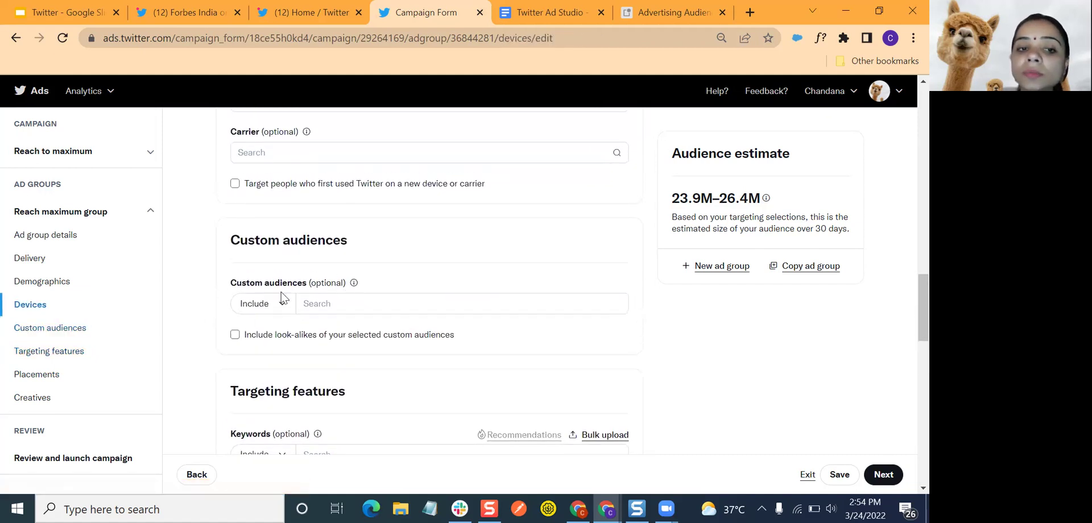
{"action": "left_click", "coordinate": [283, 306]}
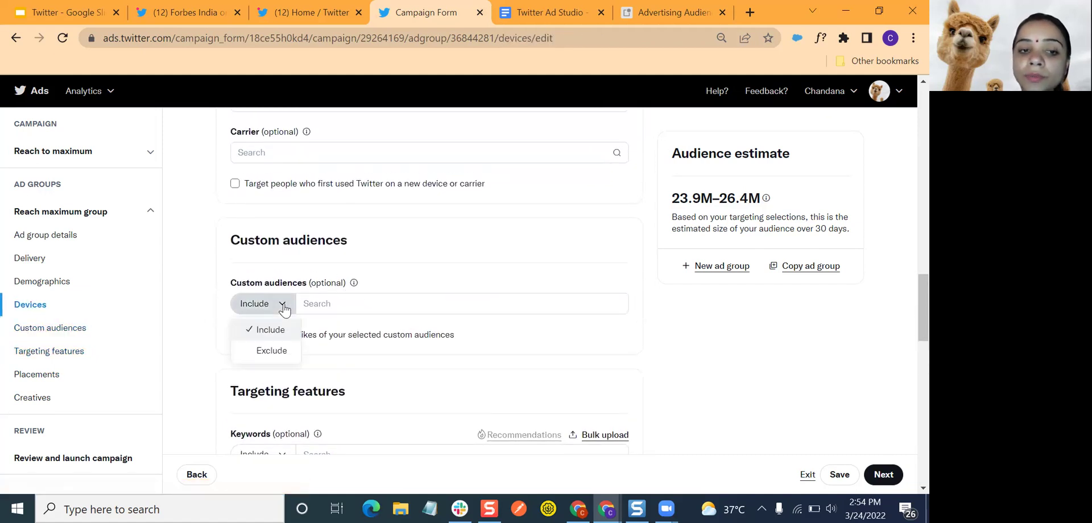
{"action": "left_click", "coordinate": [328, 307]}
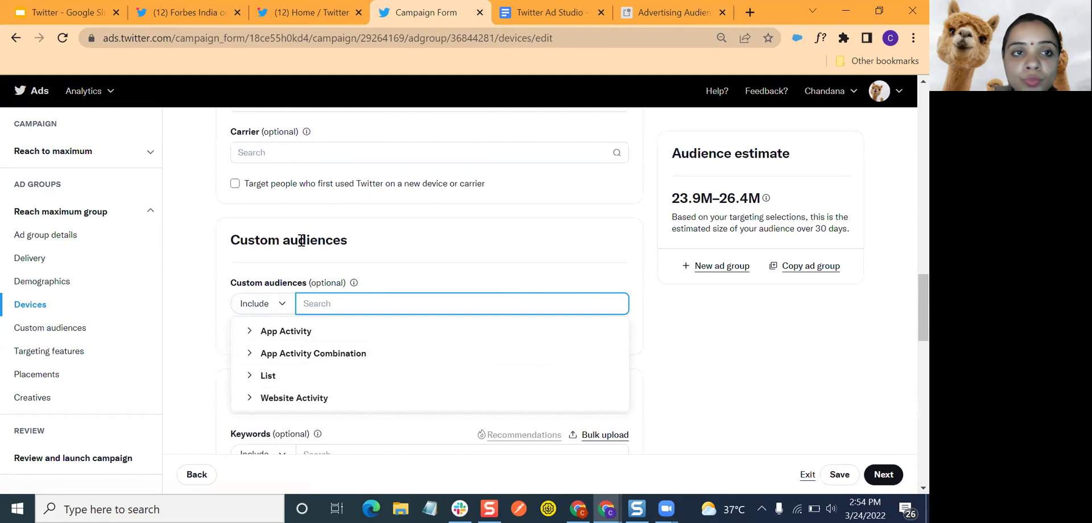
Switch to the Google Slides presentation and go back to the "Steps" slide
{"action": "left_click", "coordinate": [72, 3]}
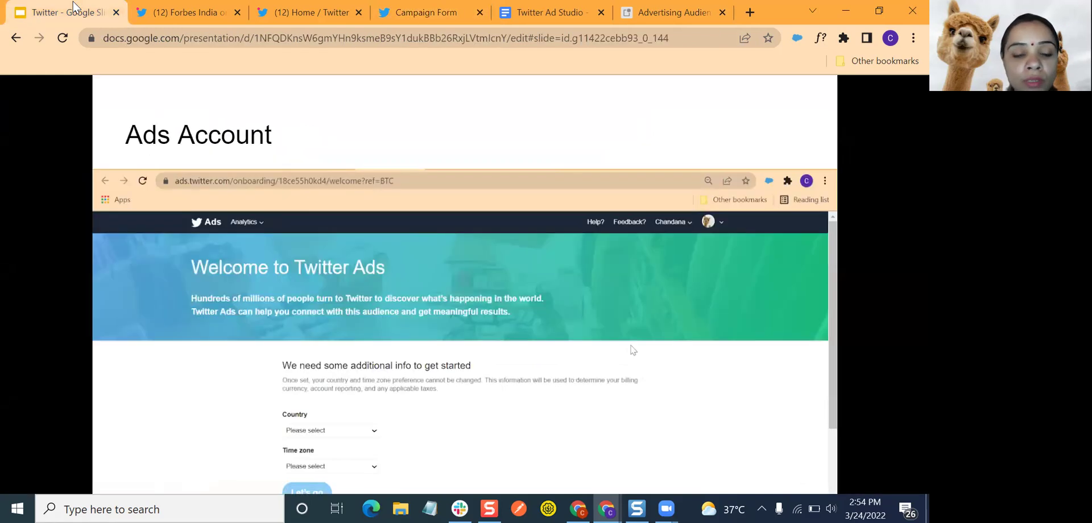
{"action": "mouse_move", "coordinate": [44, 289]}
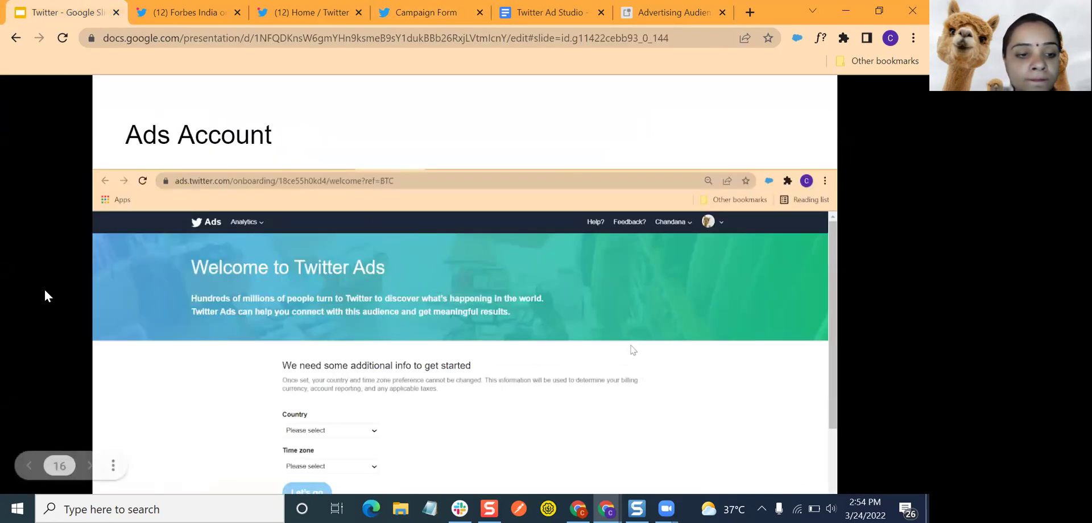
{"action": "left_click", "coordinate": [29, 465]}
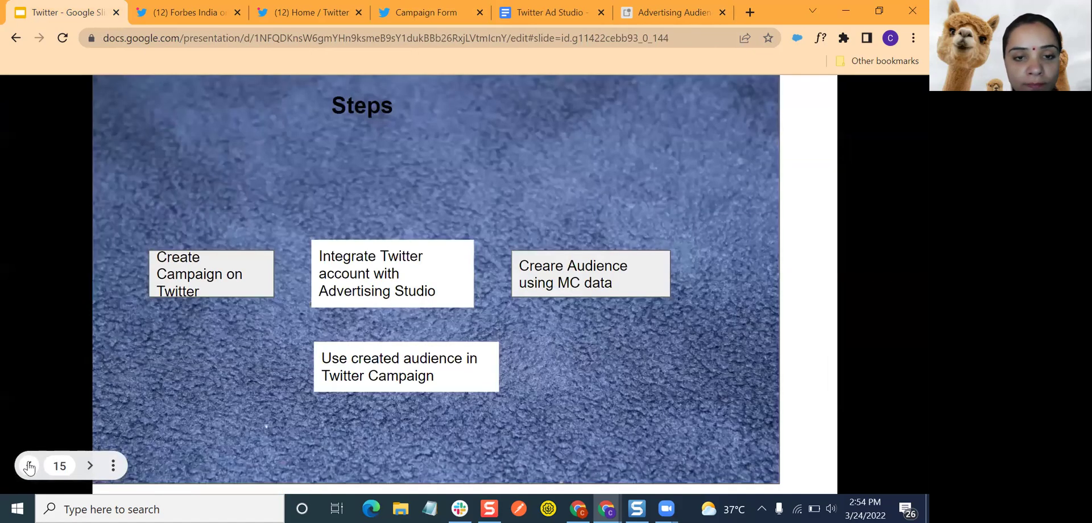